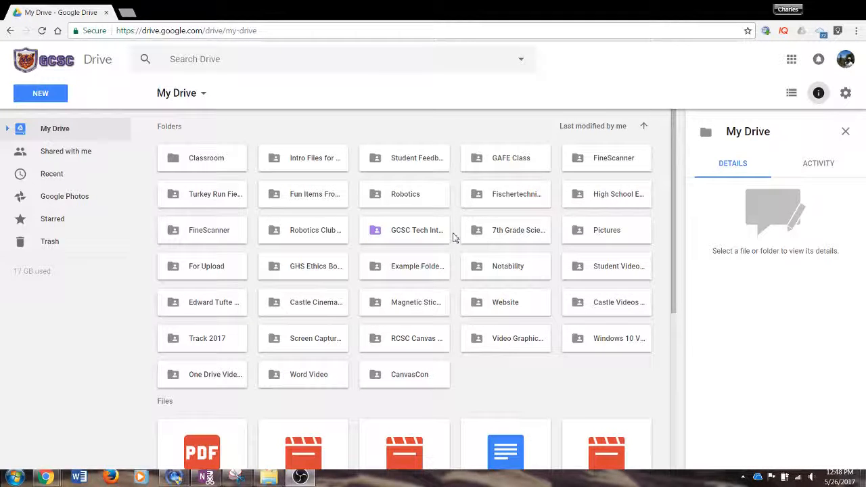
- Try selecting all the folders in My Drive together as one block and clear the selection
{"action": "right_click", "coordinate": [428, 200]}
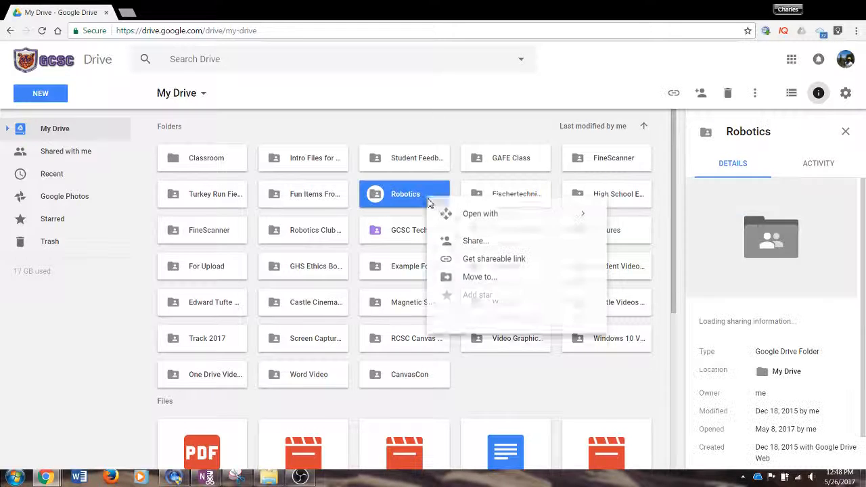
{"action": "left_click", "coordinate": [621, 406]}
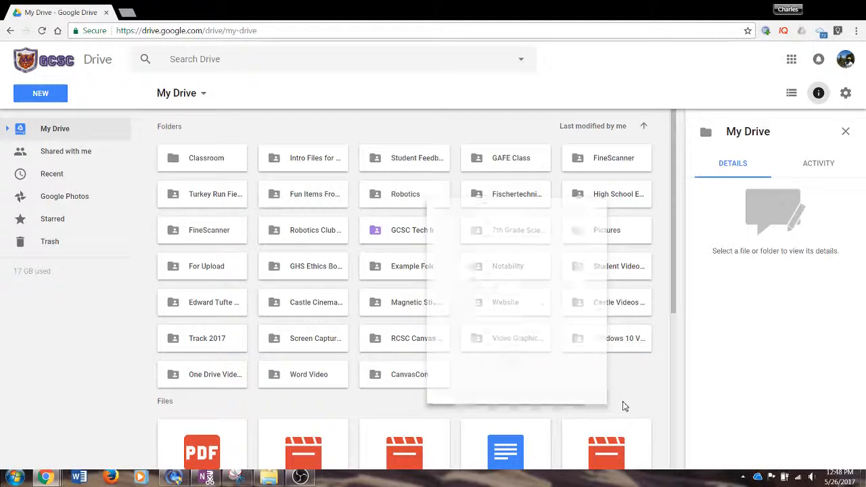
{"action": "left_click_drag", "start_coordinate": [638, 402], "coordinate": [194, 149]}
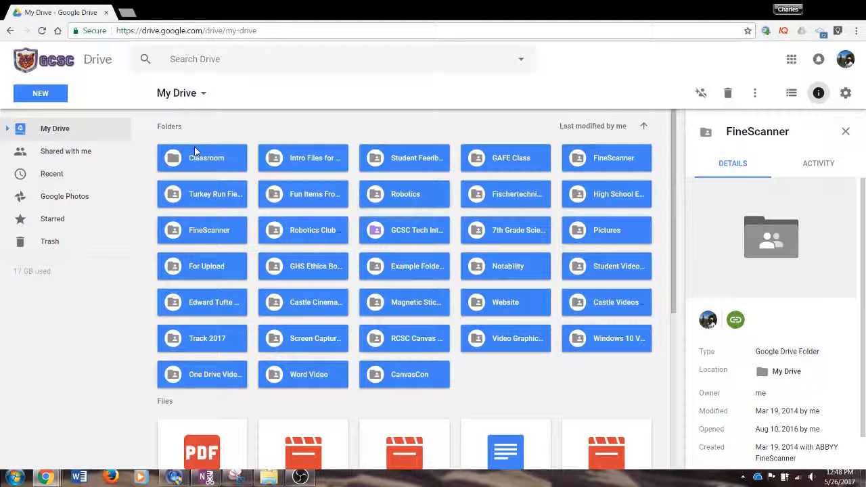
{"action": "left_click", "coordinate": [501, 395]}
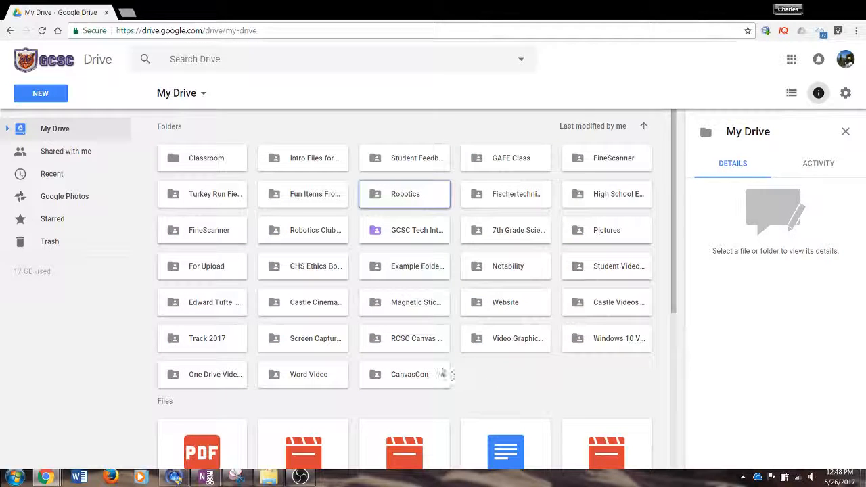
- Try selecting scattered folders together, including CanvasCon, Word Video, One Drive Video, GHS Ethics Bowl and Robotics Club, and clear the selection
{"action": "left_click", "coordinate": [439, 376]}
{"action": "left_click", "coordinate": [290, 376], "text": "ctrl"}
{"action": "left_click", "coordinate": [235, 376], "text": "ctrl"}
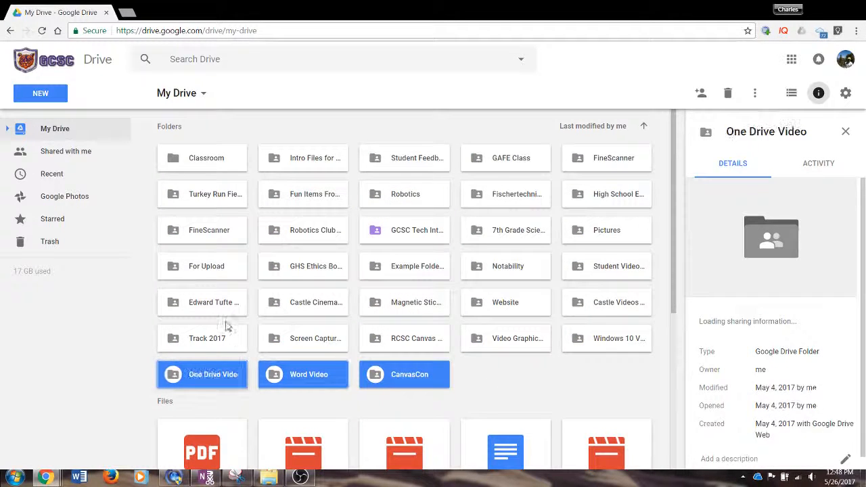
{"action": "left_click", "coordinate": [223, 304], "text": "ctrl"}
{"action": "left_click", "coordinate": [297, 306], "text": "ctrl"}
{"action": "left_click", "coordinate": [305, 268], "text": "ctrl"}
{"action": "left_click", "coordinate": [306, 226], "text": "ctrl"}
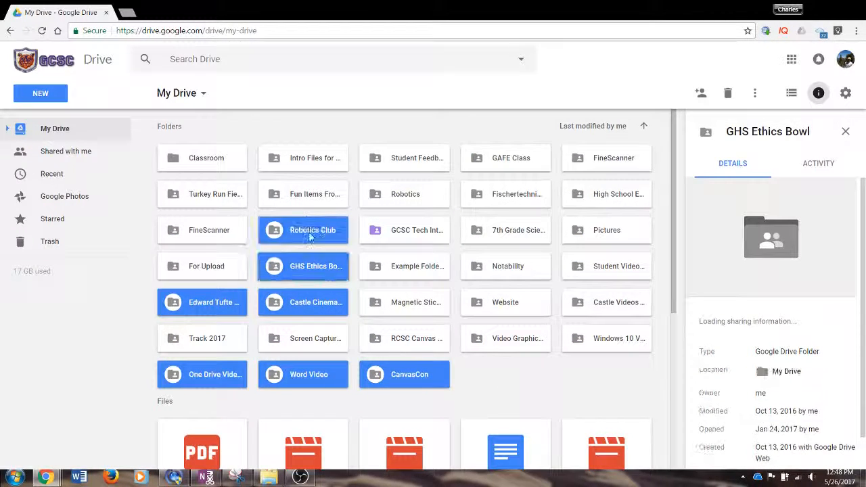
{"action": "left_click", "coordinate": [384, 229], "text": "ctrl"}
{"action": "left_click", "coordinate": [508, 395]}
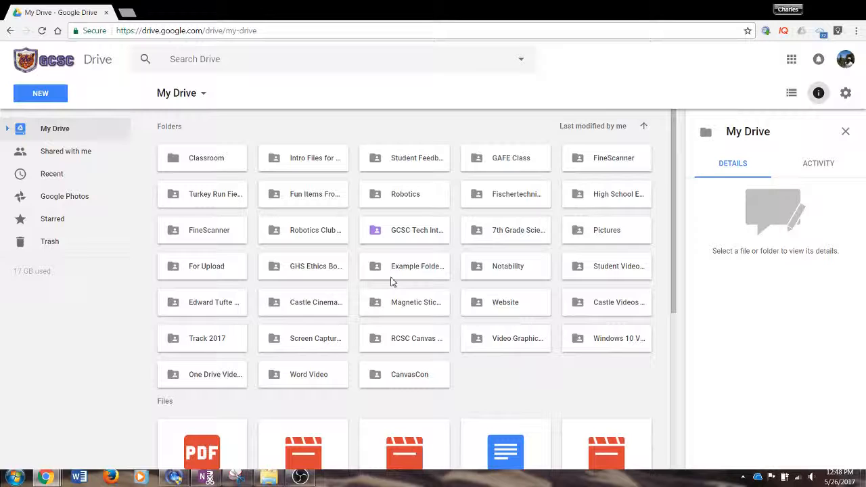
- Let anyone at Greencastle Community School Corporation with the link organize, add and edit in the Castle Cinematography folder, and copy its link
{"action": "left_click", "coordinate": [312, 302]}
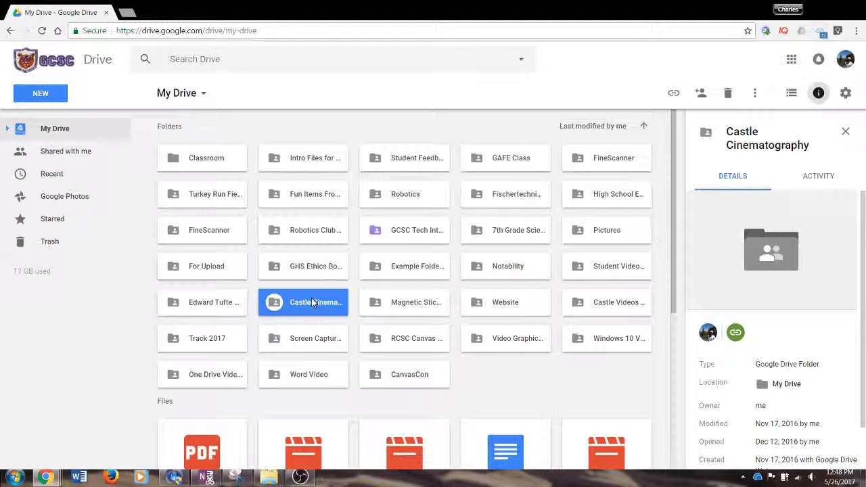
{"action": "right_click", "coordinate": [312, 302]}
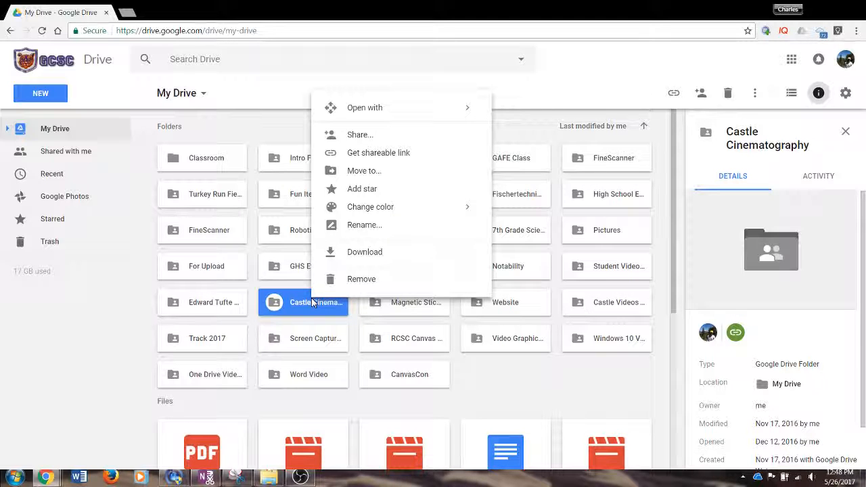
{"action": "left_click", "coordinate": [376, 138]}
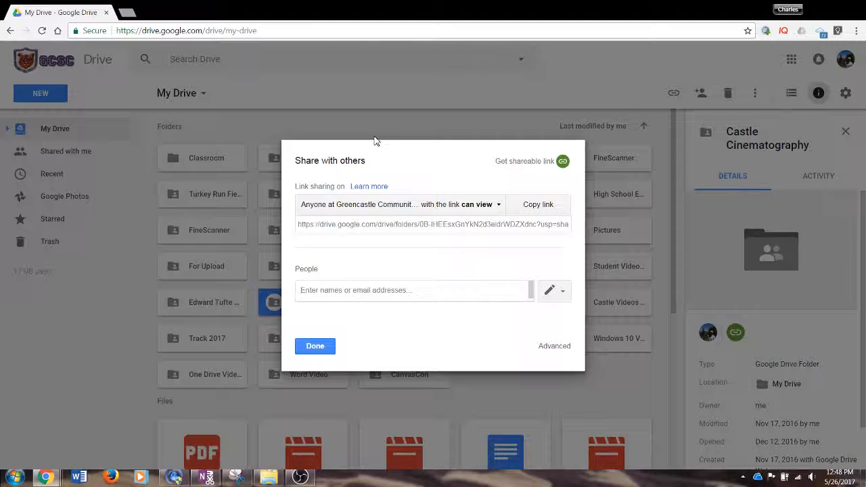
{"action": "left_click", "coordinate": [498, 205]}
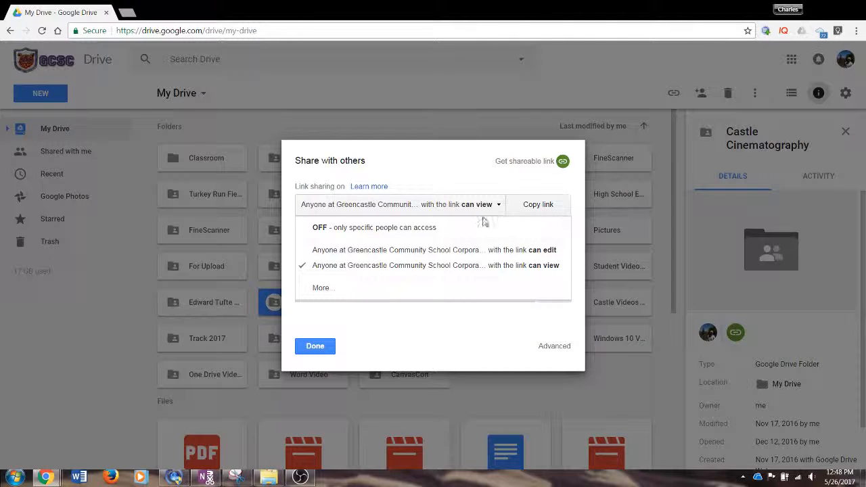
{"action": "left_click", "coordinate": [322, 288]}
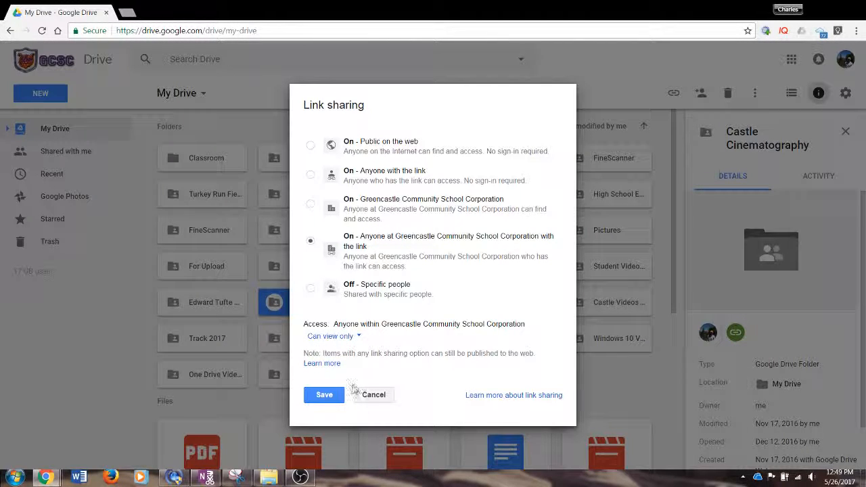
{"action": "left_click", "coordinate": [357, 339]}
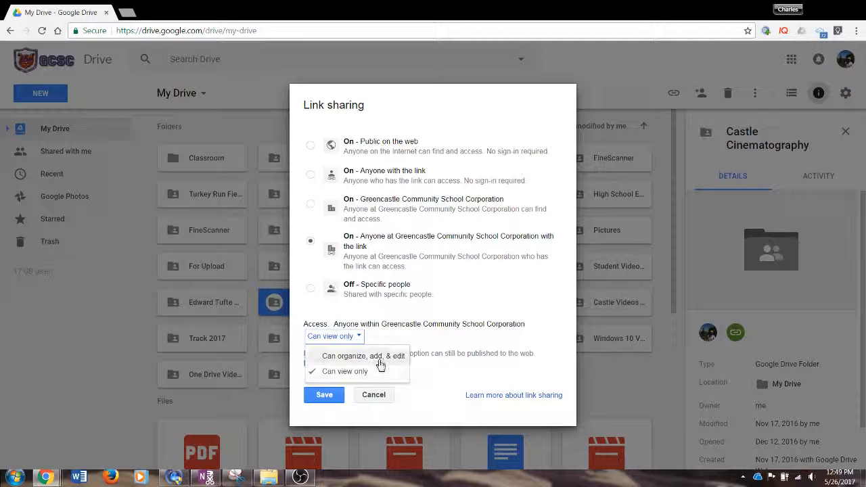
{"action": "left_click", "coordinate": [380, 357]}
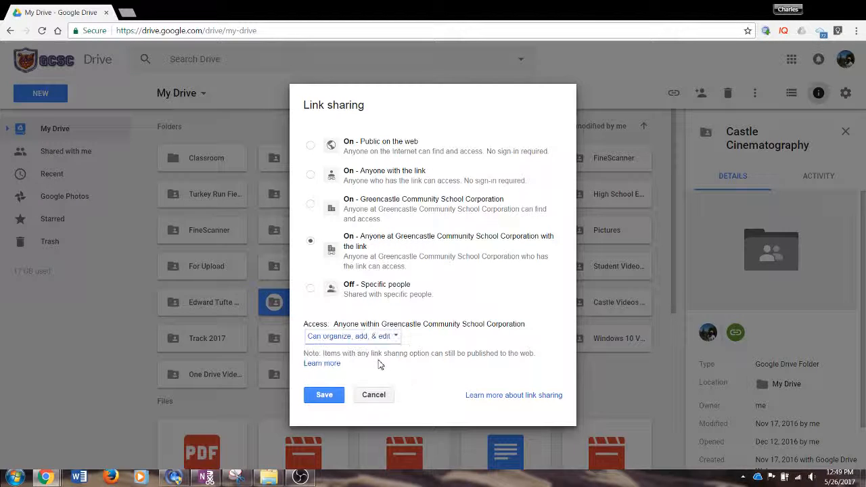
{"action": "left_click", "coordinate": [335, 401]}
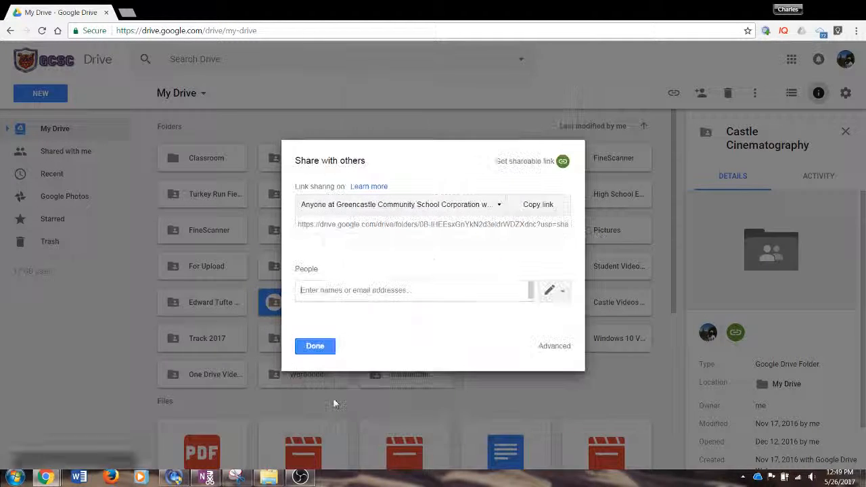
{"action": "left_click", "coordinate": [560, 210]}
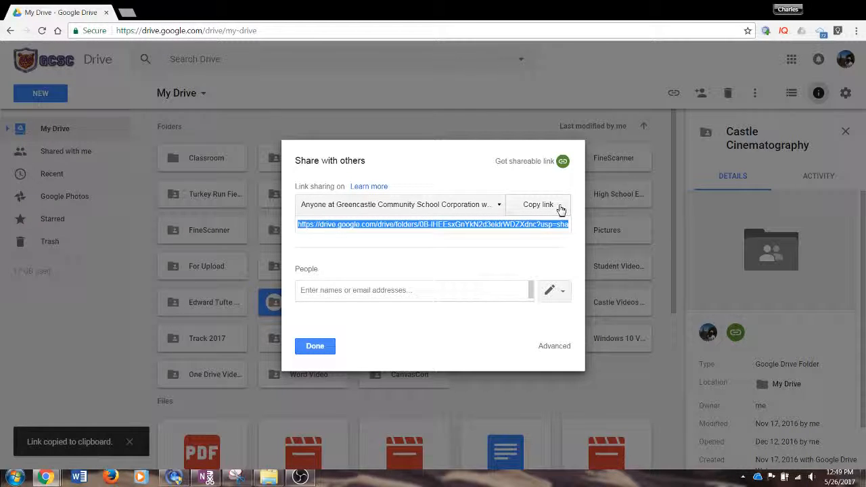
- Try adding a colleague by name as a recipient of the Castle Cinematography folder, cancel the invitation and close the sharing settings
{"action": "left_click", "coordinate": [429, 290]}
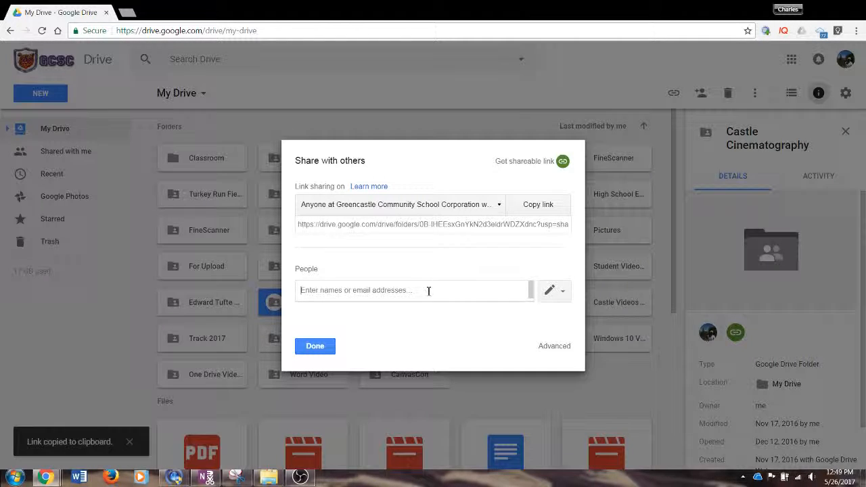
{"action": "type", "text": "Jeff"}
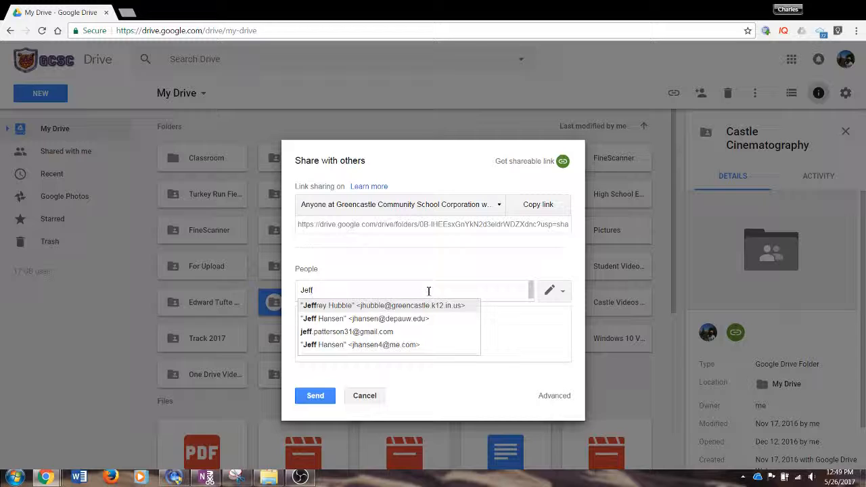
{"action": "left_click", "coordinate": [429, 306]}
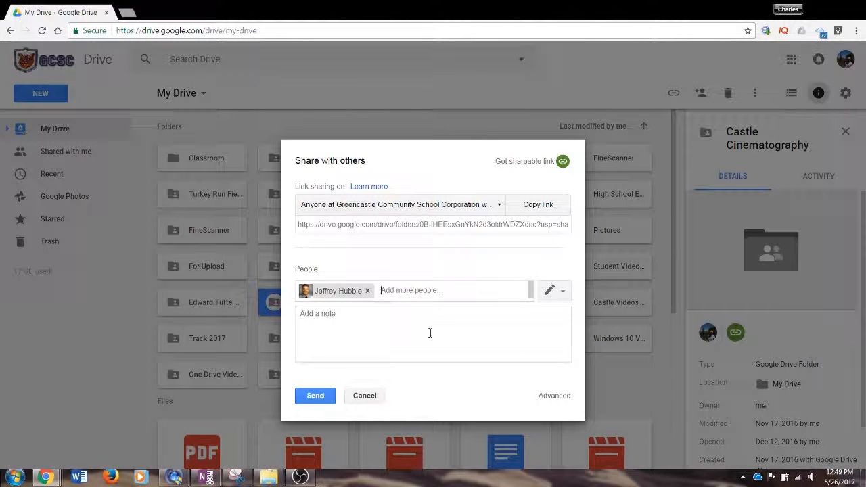
{"action": "left_click", "coordinate": [409, 343]}
{"action": "left_click", "coordinate": [372, 398]}
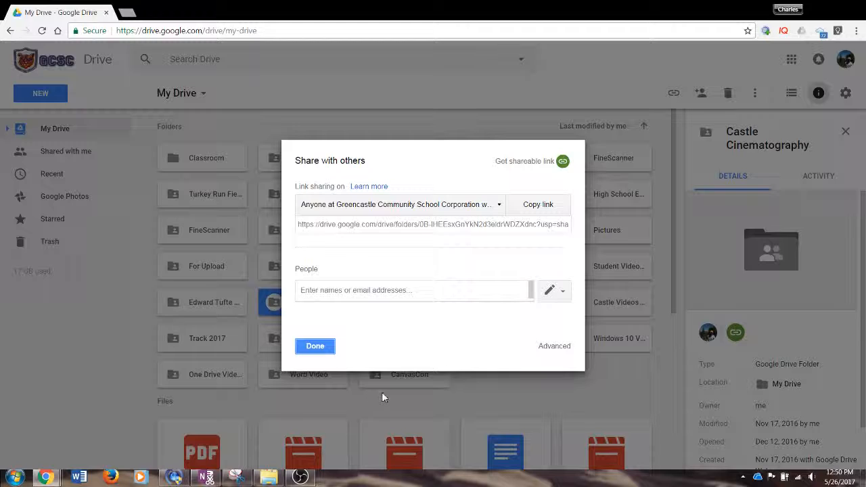
{"action": "left_click", "coordinate": [315, 346]}
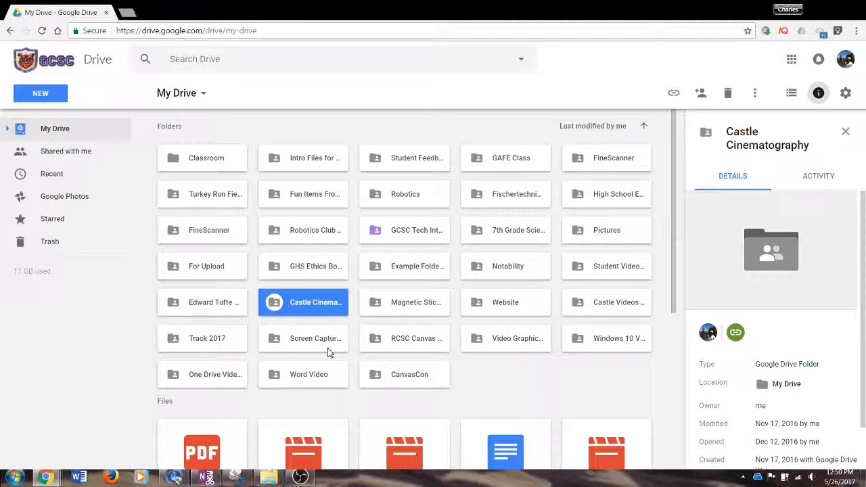
- View the contents of the Shields Baby Shower folder shared with me, and return to the shared items
{"action": "left_click", "coordinate": [92, 162]}
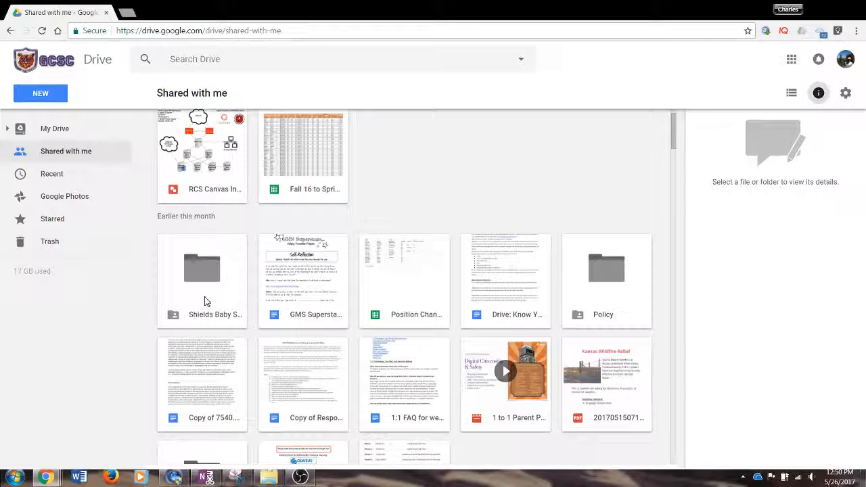
{"action": "double_click", "coordinate": [206, 301]}
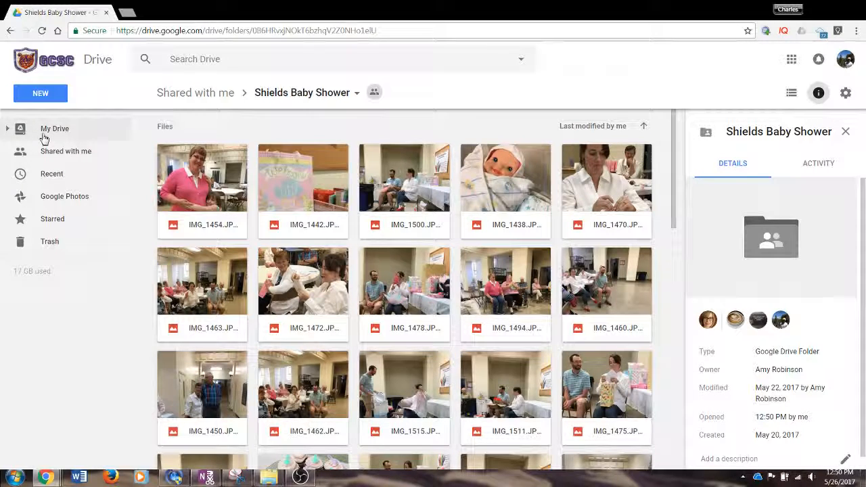
{"action": "left_click", "coordinate": [54, 153]}
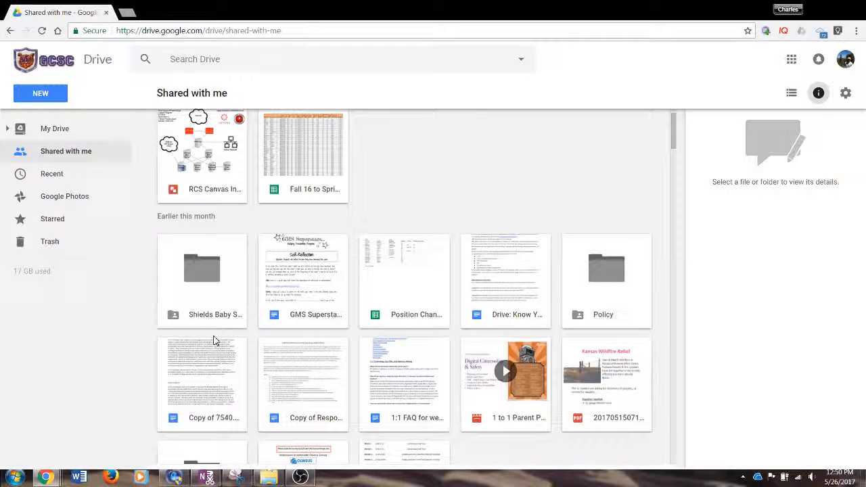
- Review the actions available for the shared Shields Baby Shower folder without applying any
{"action": "left_click", "coordinate": [199, 293]}
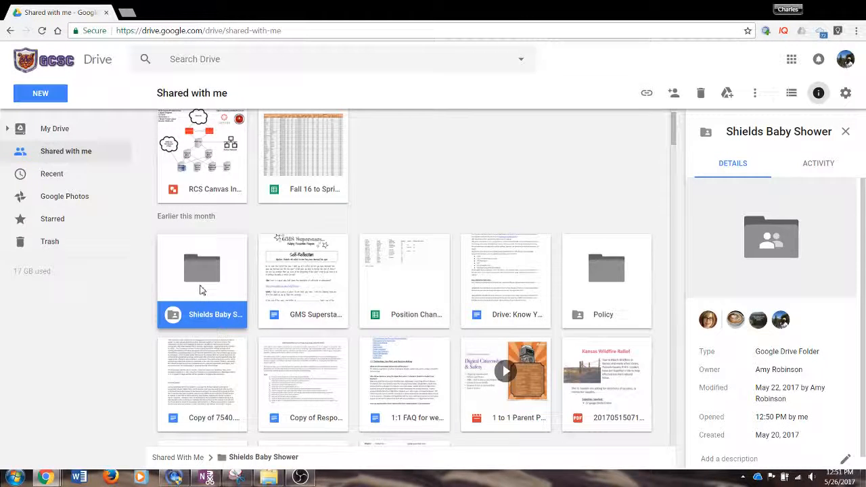
{"action": "right_click", "coordinate": [200, 290]}
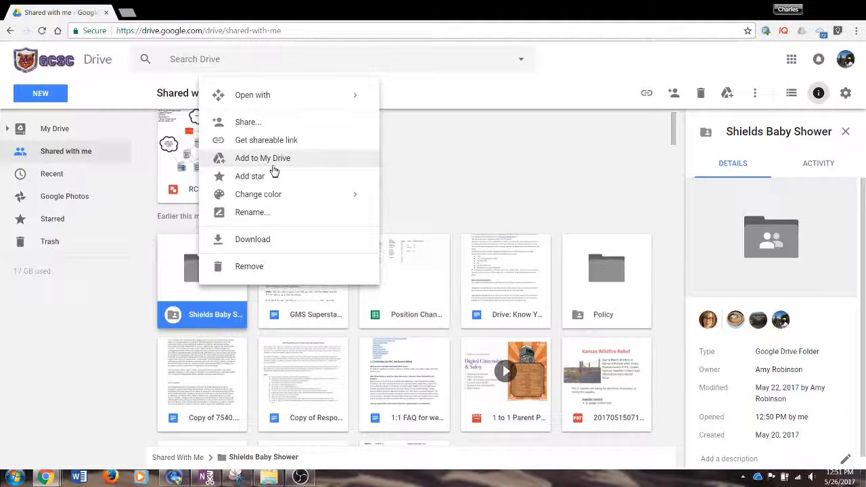
{"action": "left_click", "coordinate": [427, 190]}
- Try selecting the Policy and Shields Baby Shower folders together and a block of neighbouring shared items, and clear the selection
{"action": "left_click", "coordinate": [584, 302]}
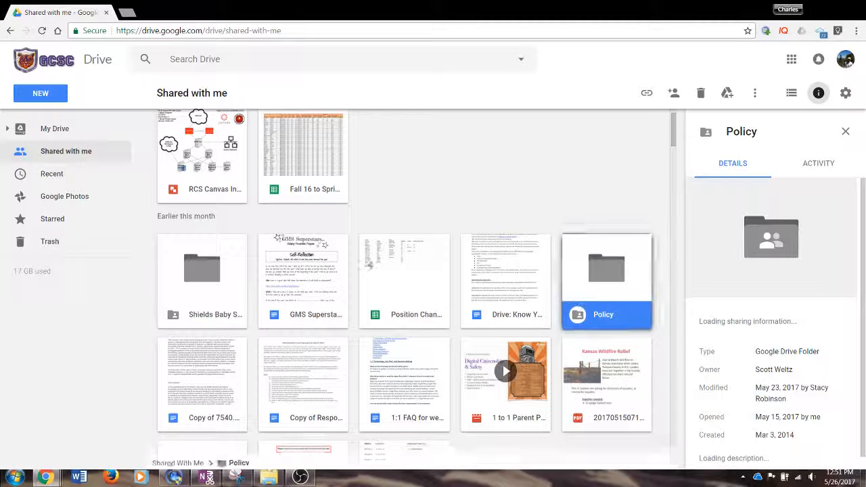
{"action": "left_click", "coordinate": [234, 284], "text": "ctrl"}
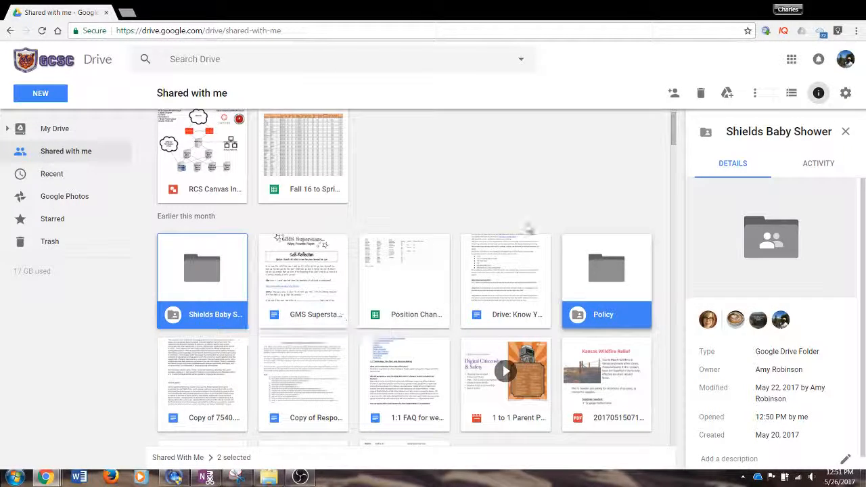
{"action": "left_click_drag", "start_coordinate": [609, 198], "coordinate": [262, 353]}
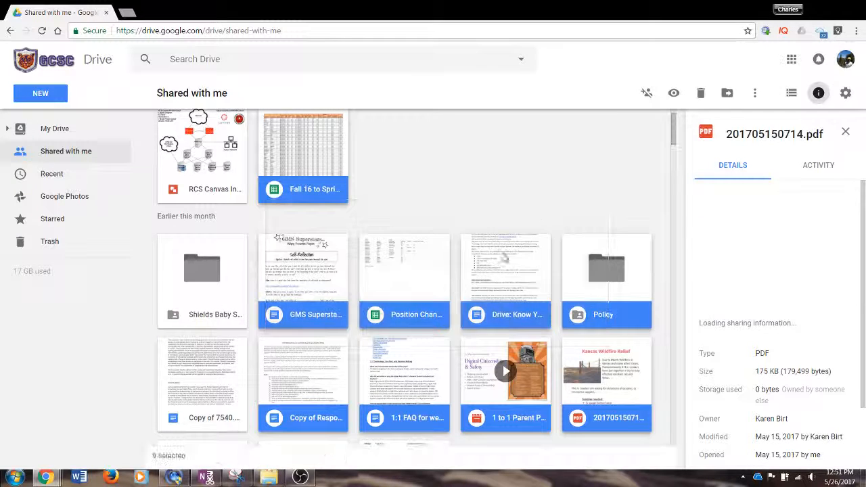
{"action": "left_click", "coordinate": [547, 207]}
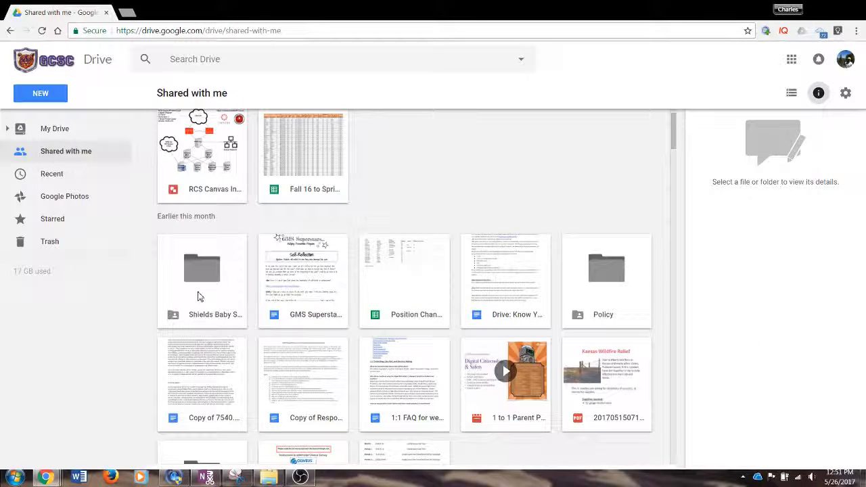
- Add the shared Shields Baby Shower folder to My Drive and open My Drive
{"action": "left_click", "coordinate": [200, 296]}
{"action": "right_click", "coordinate": [200, 297]}
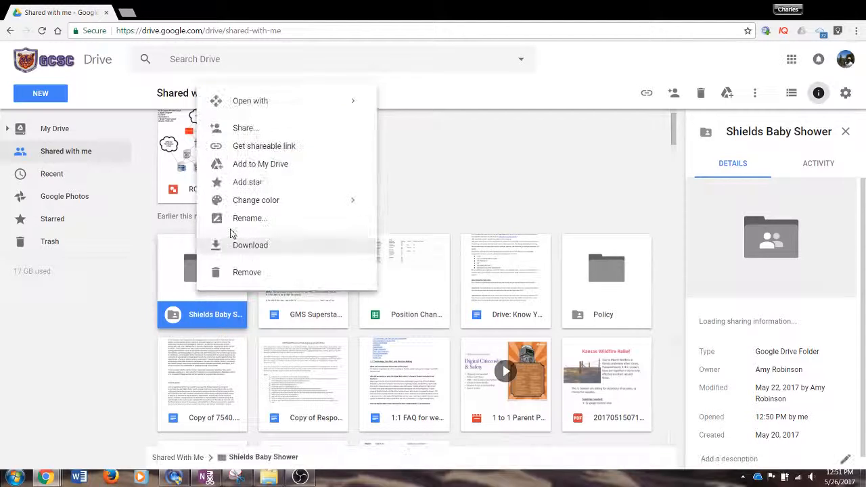
{"action": "left_click", "coordinate": [261, 172]}
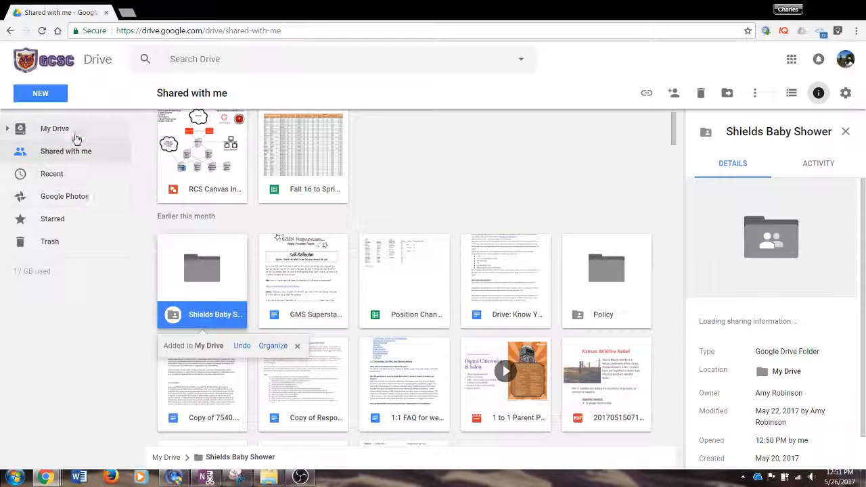
{"action": "left_click", "coordinate": [55, 130]}
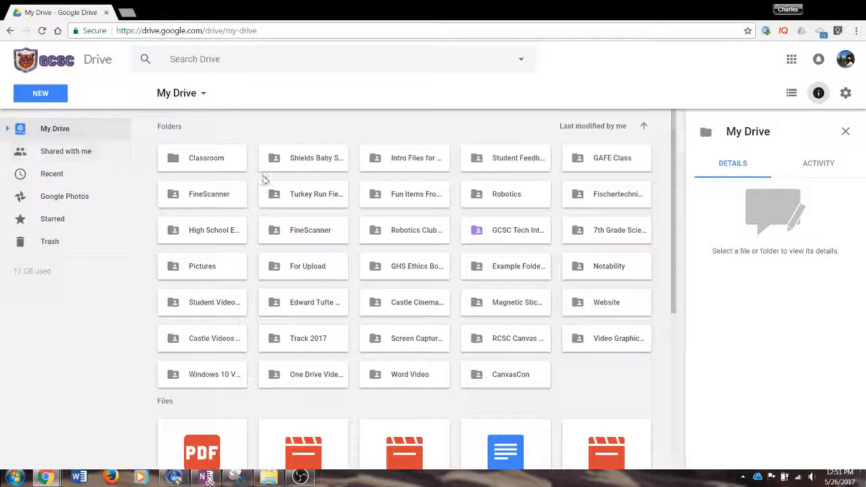